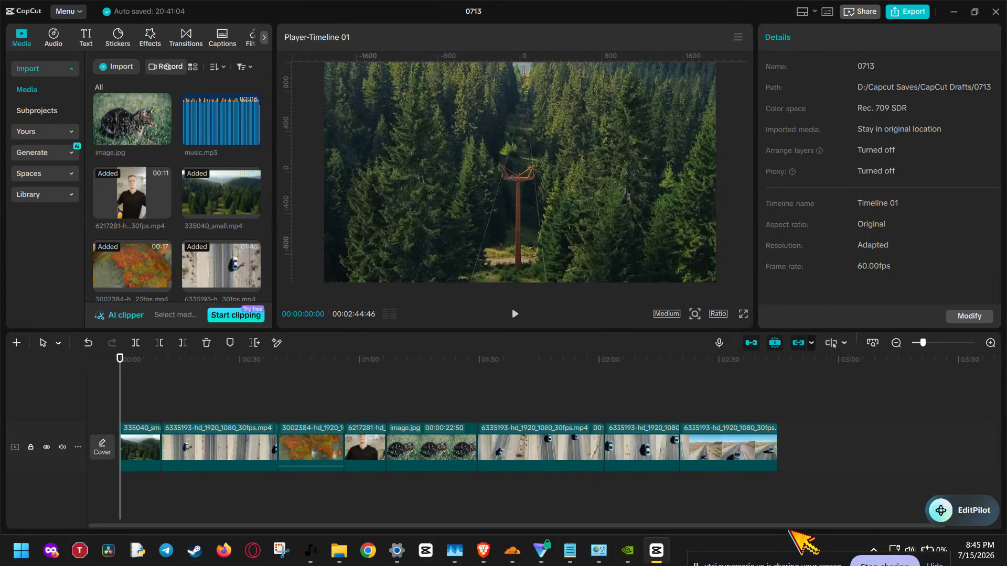
Open the Windows virtual memory settings through the advanced system performance options
key(super)
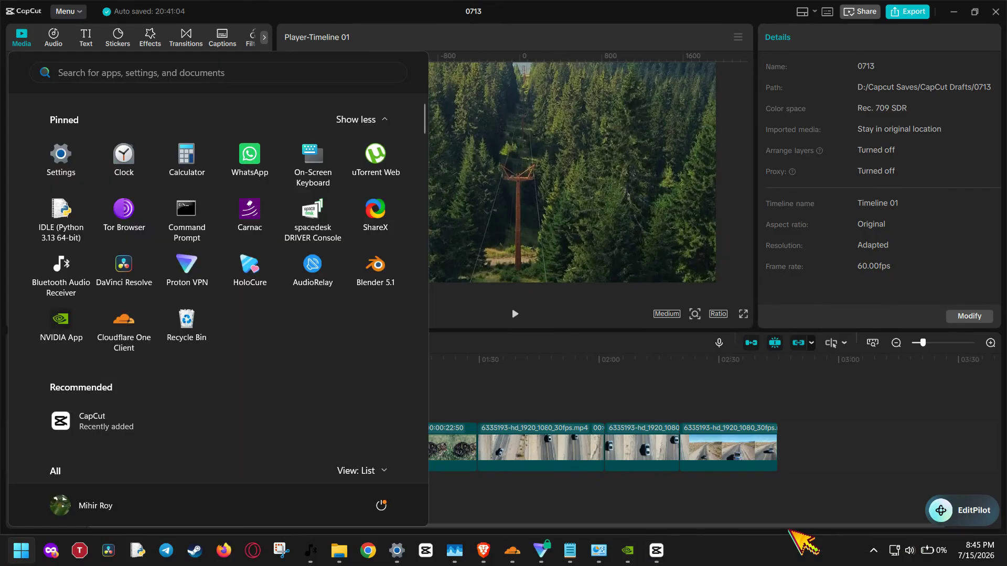
text(vew)
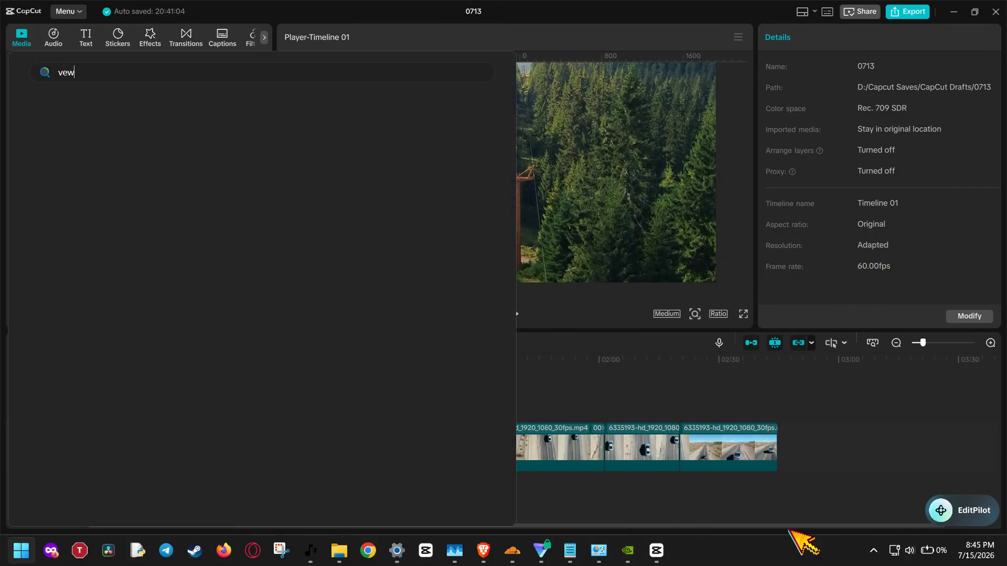
key(BackSpace)
key(BackSpace)
text(iew)
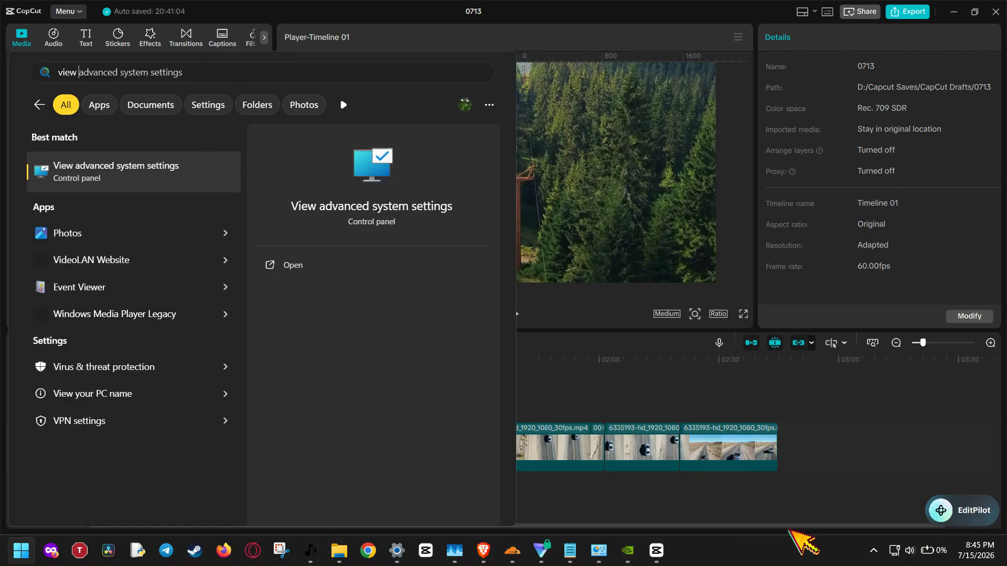
key(Return)
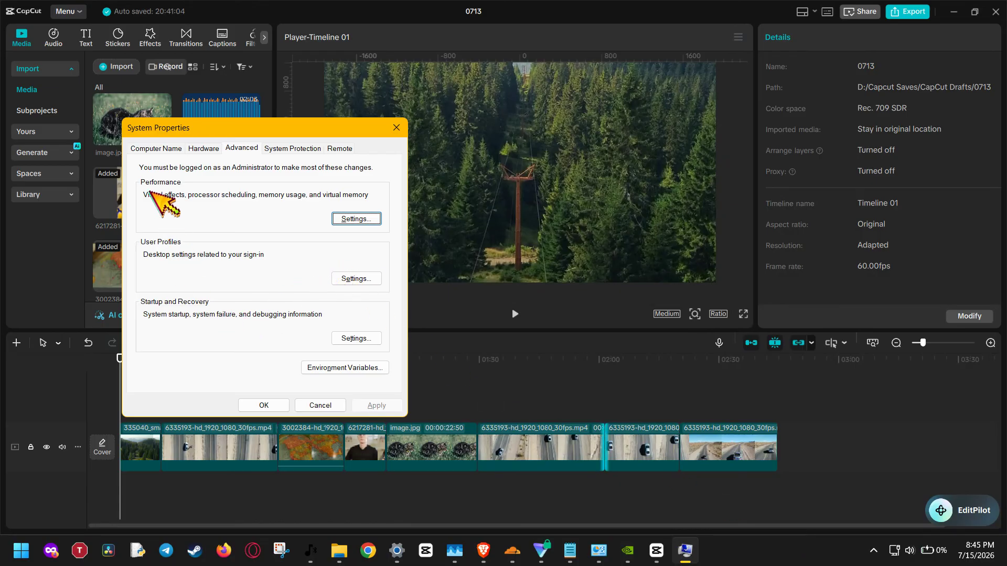
click(348, 219)
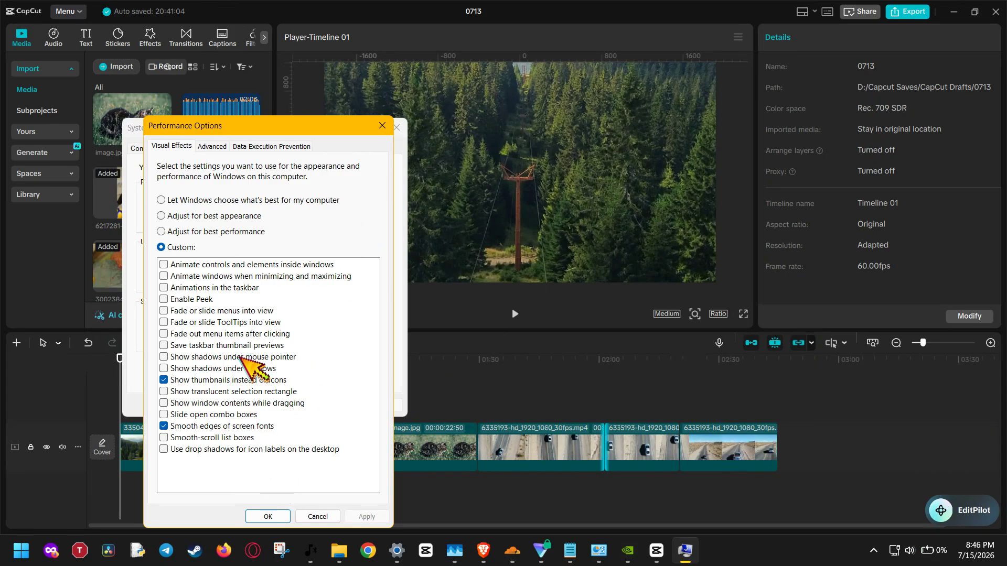
click(214, 147)
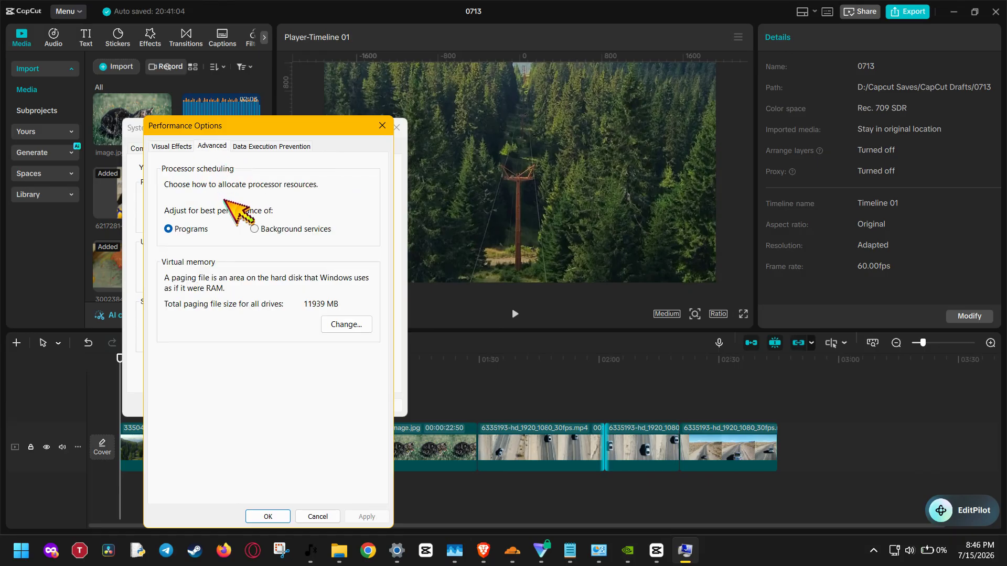
click(348, 325)
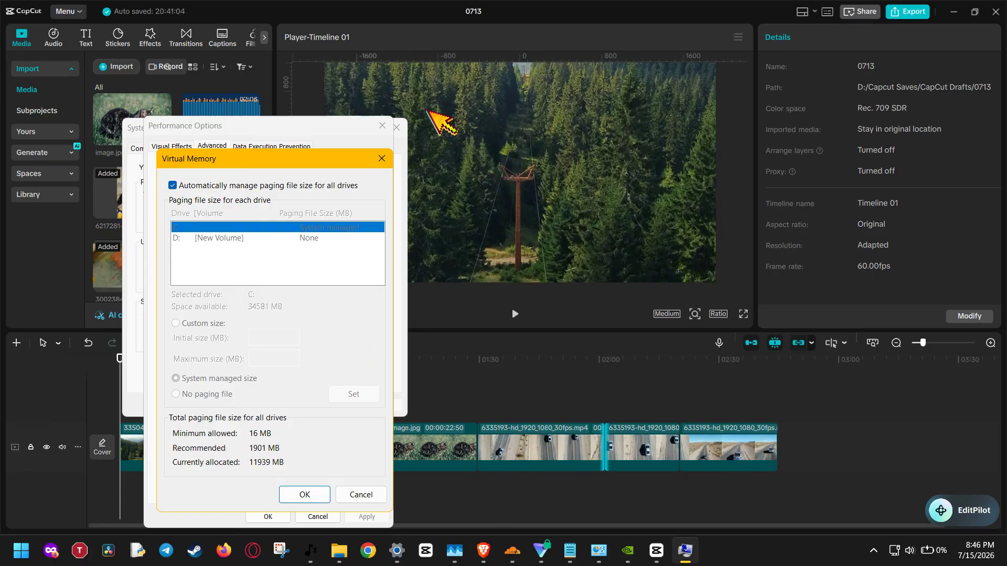
Turn off automatic paging file management and enter a custom size for drive C: initial 8000 MB, maximum 16000 MB
click(172, 185)
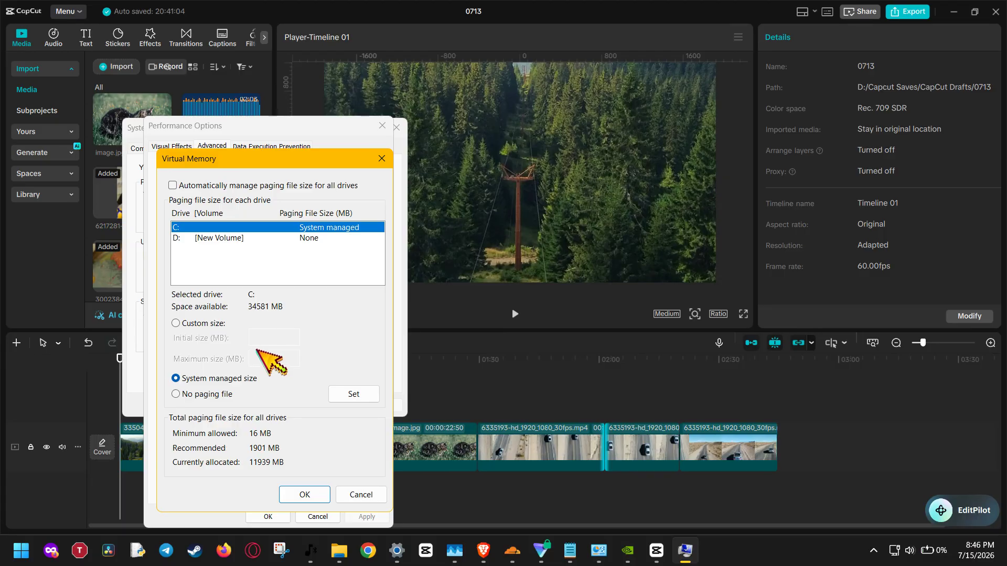
click(212, 324)
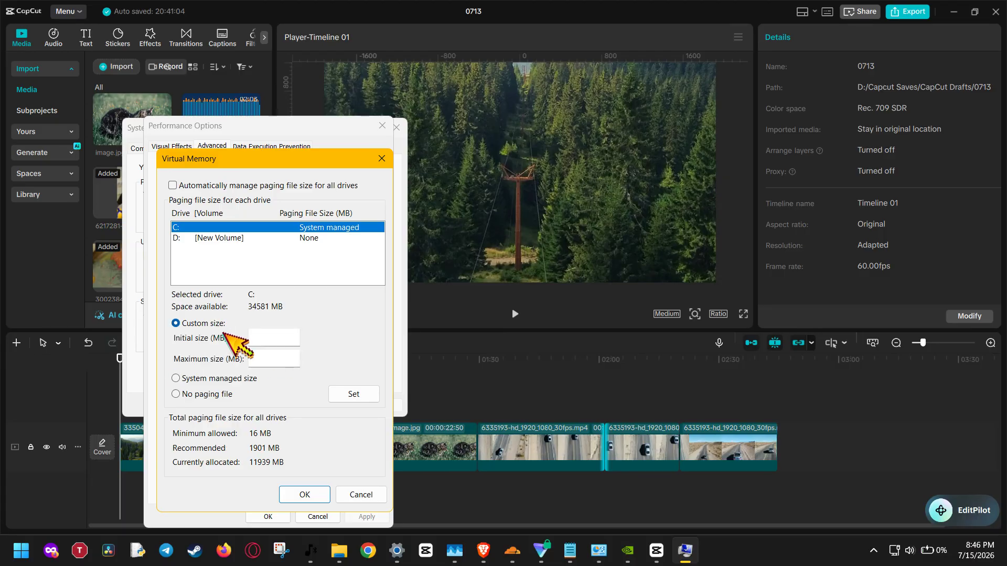
click(272, 339)
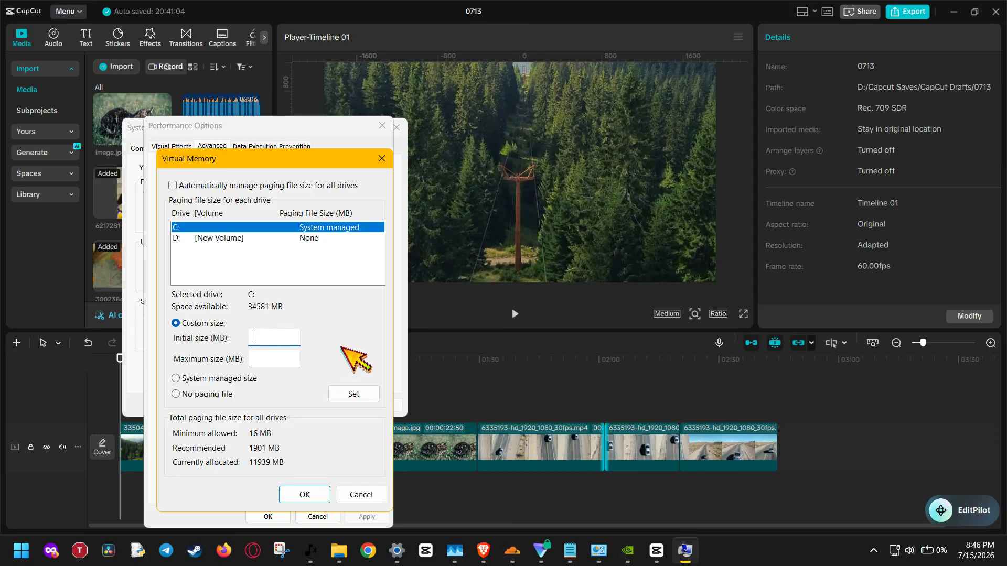
text(8000)
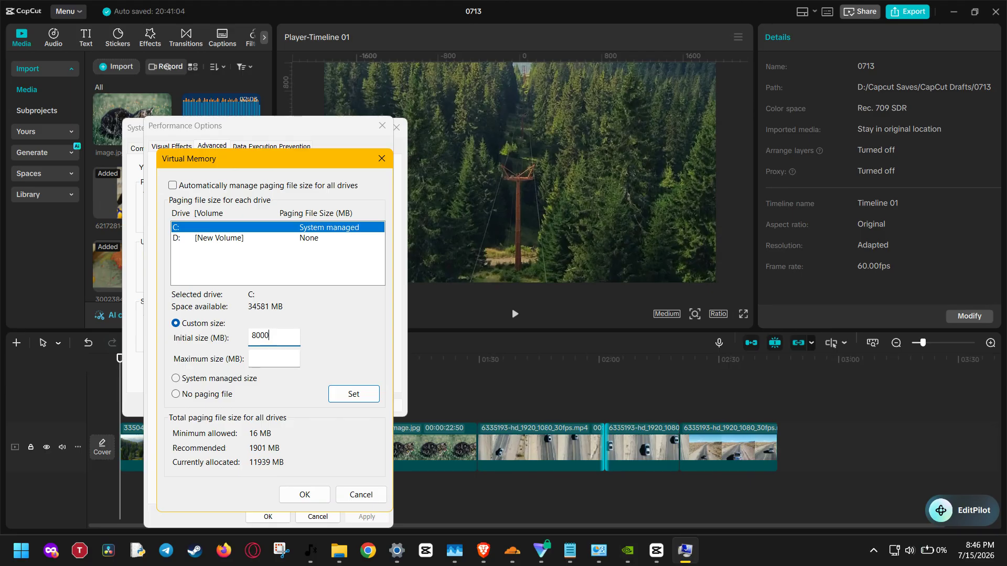
click(268, 362)
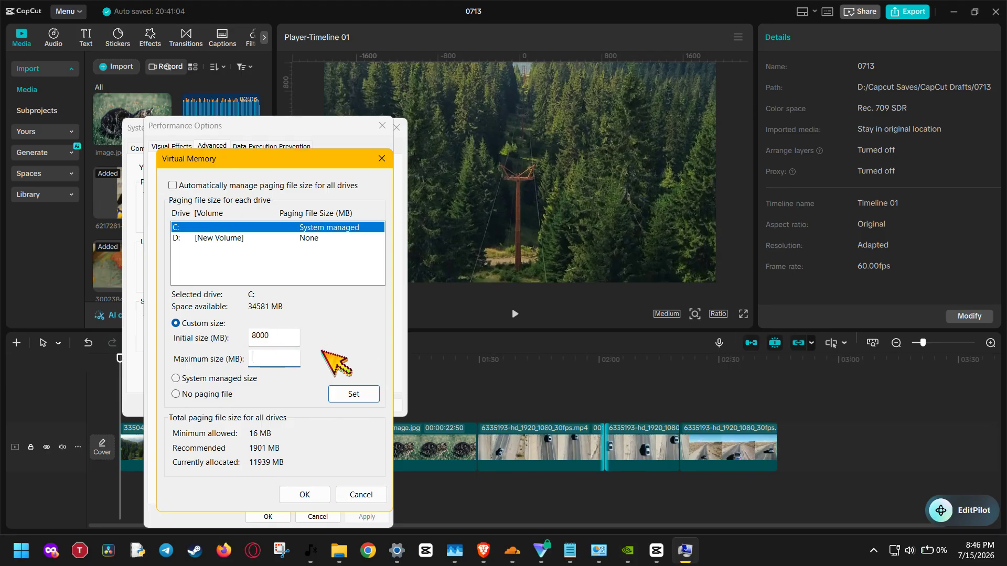
text(16)
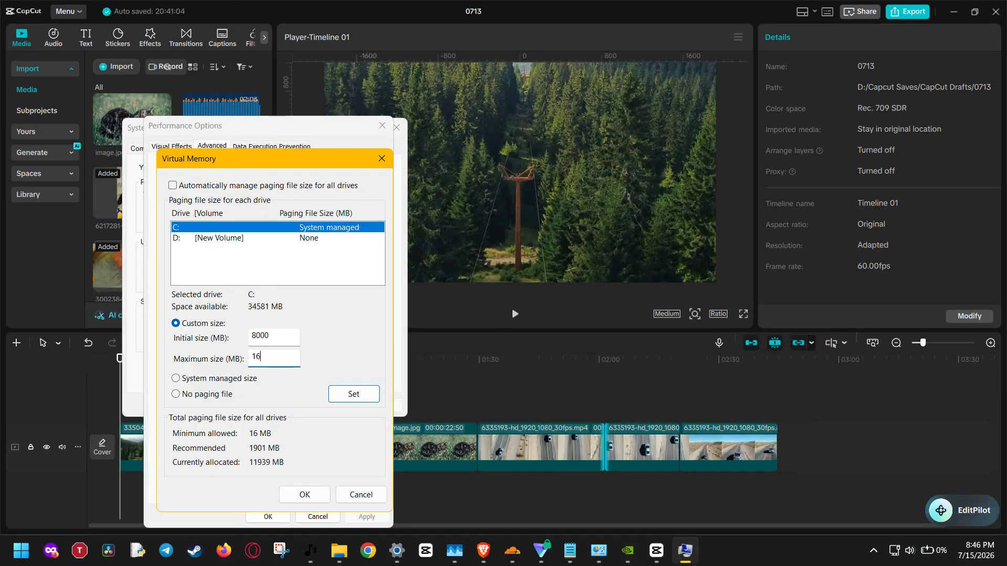
text(000)
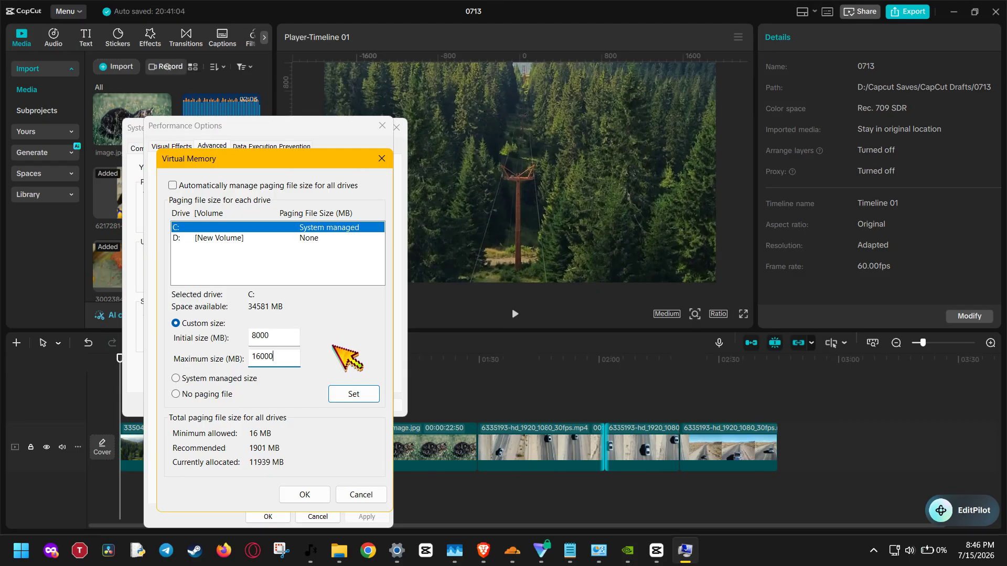
Switch drive C back to a system managed size and close all the system settings dialogs without saving
click(221, 381)
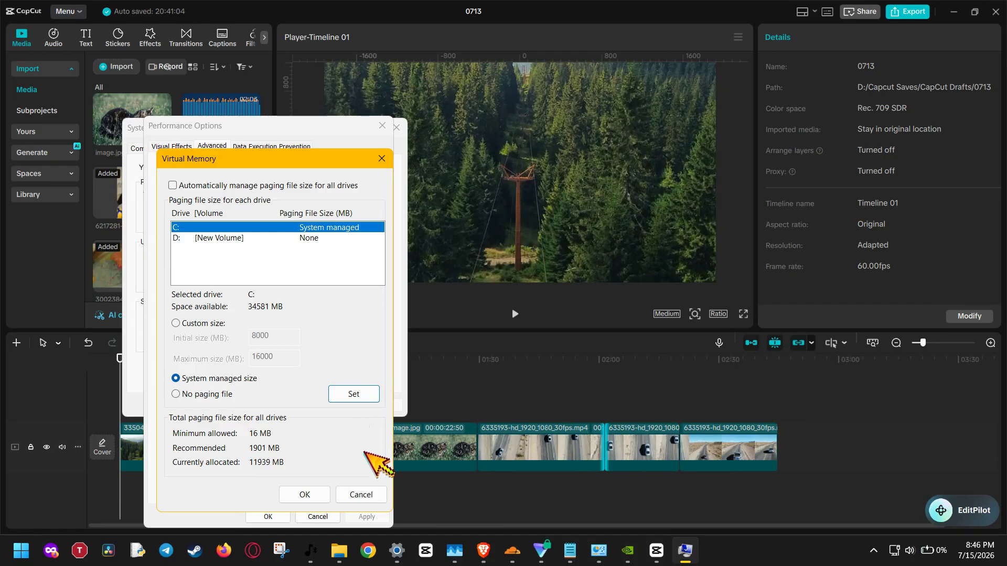
click(367, 494)
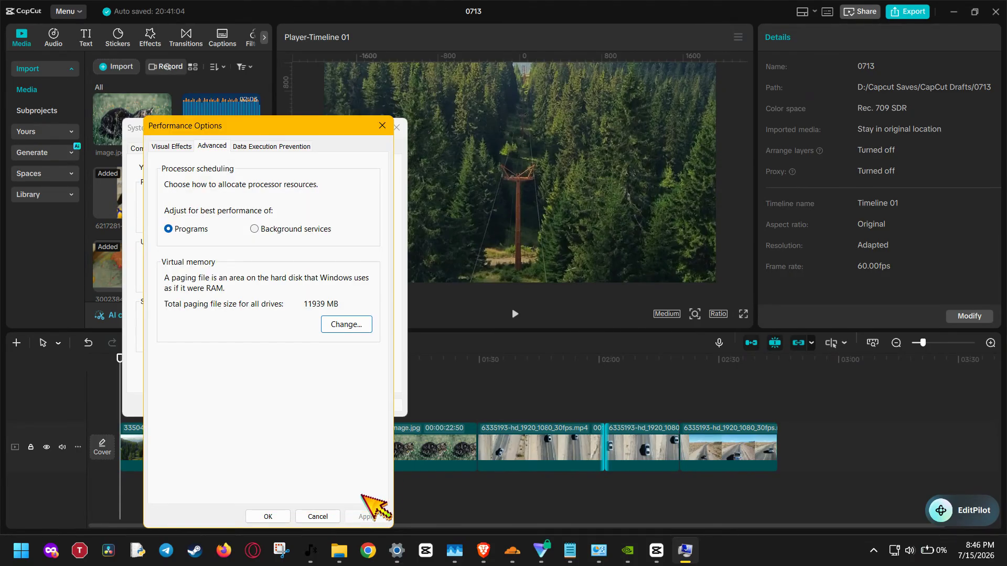
click(317, 516)
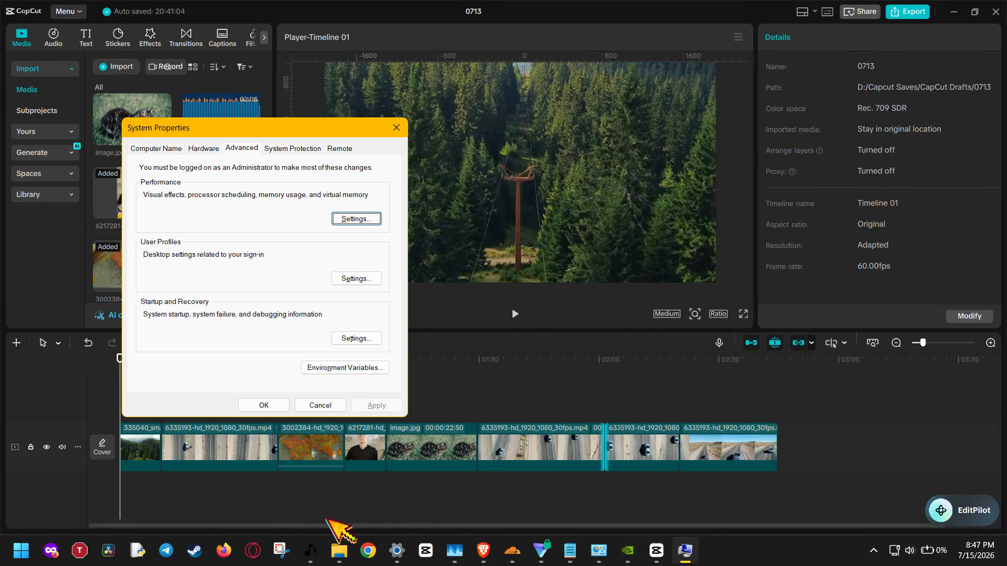
click(326, 405)
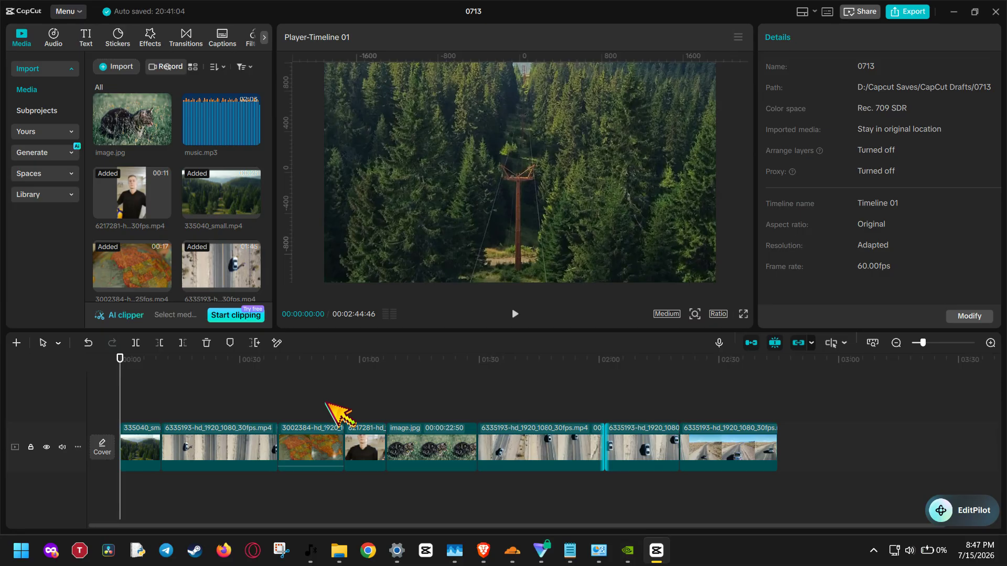
Check the project's export settings in CapCut and leave them without exporting
click(912, 13)
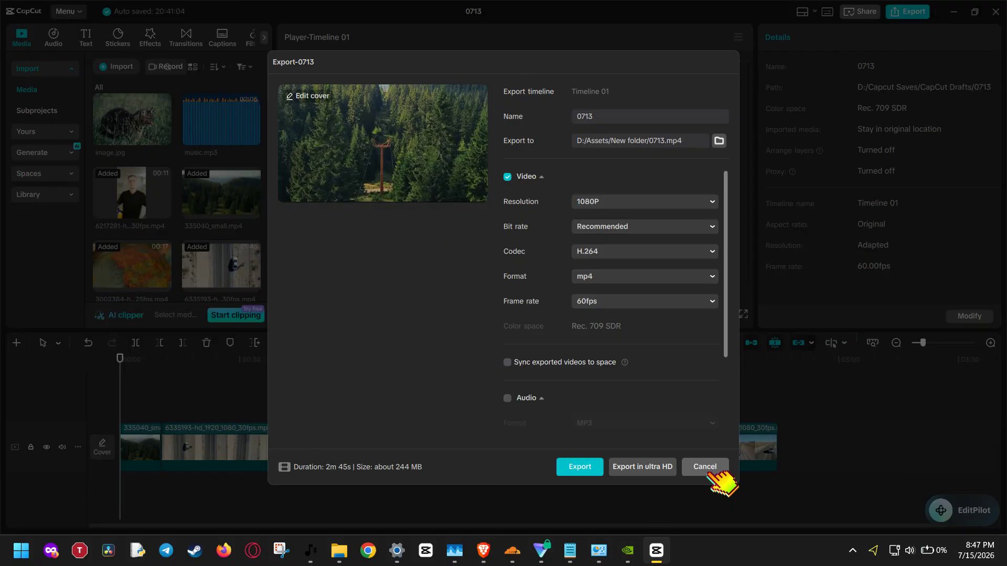
click(708, 469)
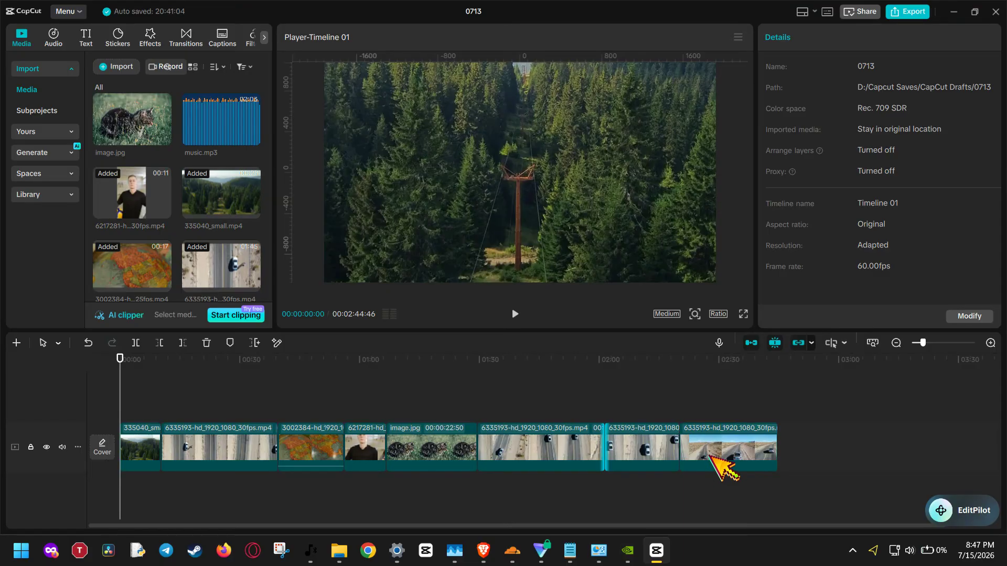
Disable hardware encoding and hardware decoding acceleration in CapCut's performance settings and save the settings
click(67, 12)
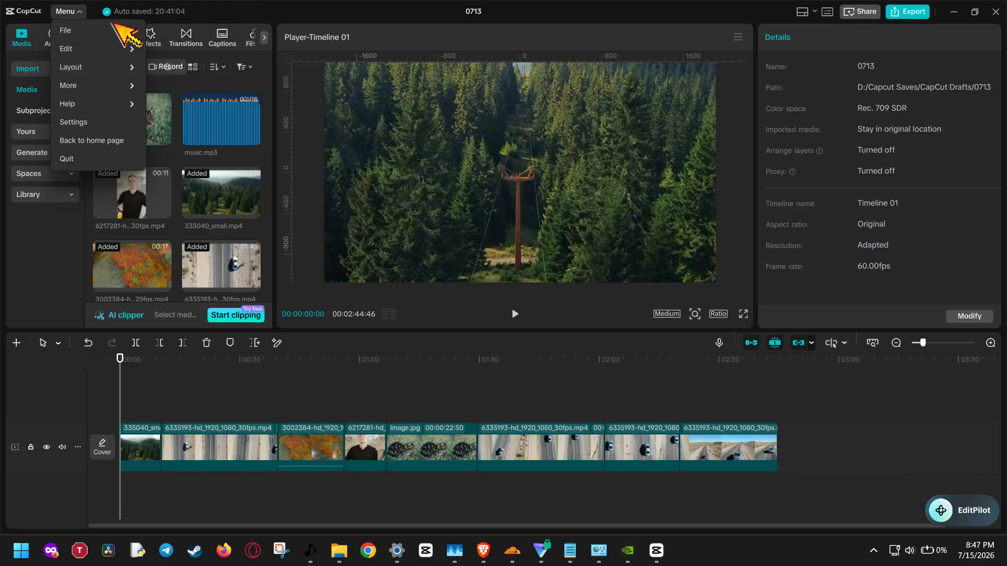
click(113, 128)
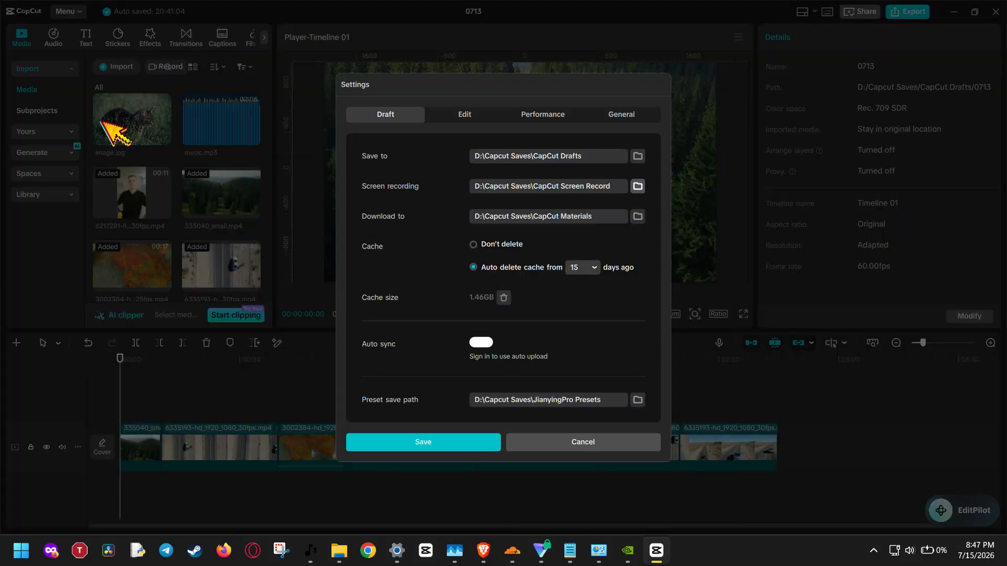
click(545, 112)
click(494, 137)
click(490, 151)
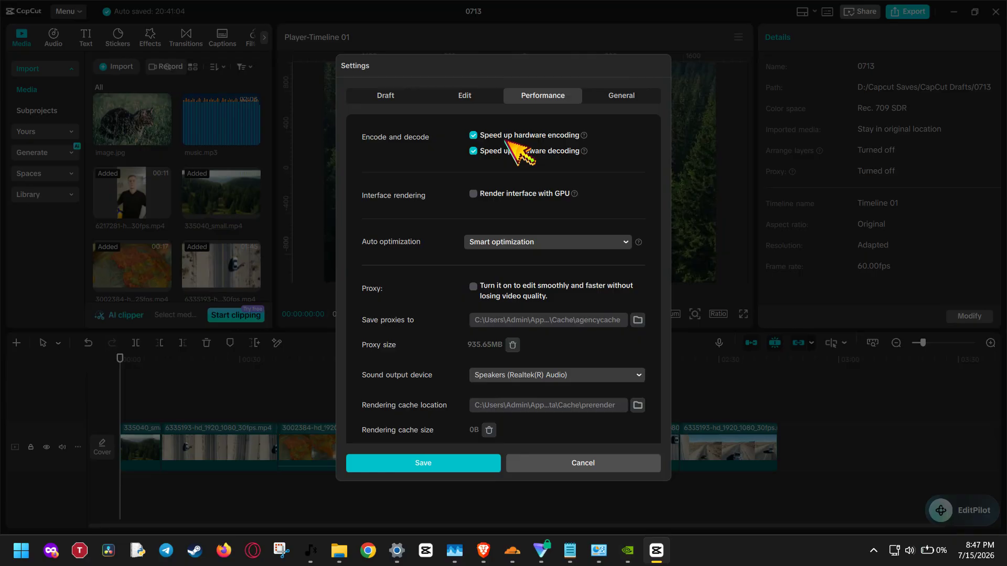
click(506, 139)
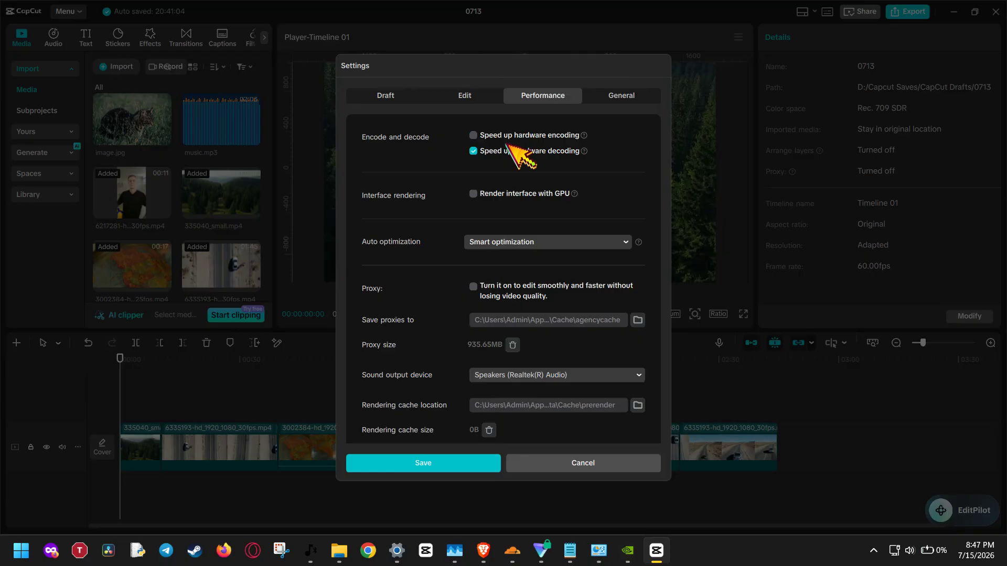
click(506, 153)
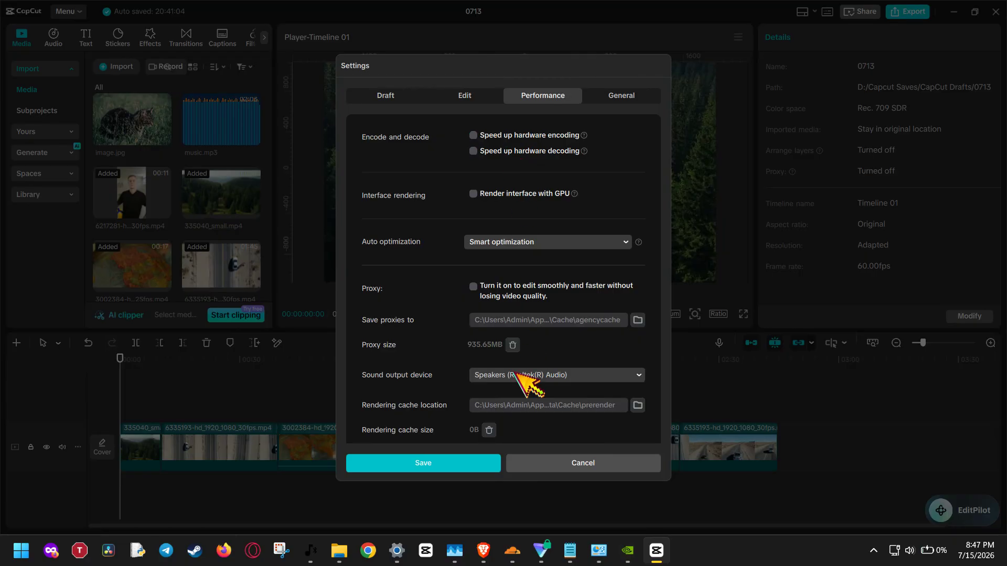
click(496, 464)
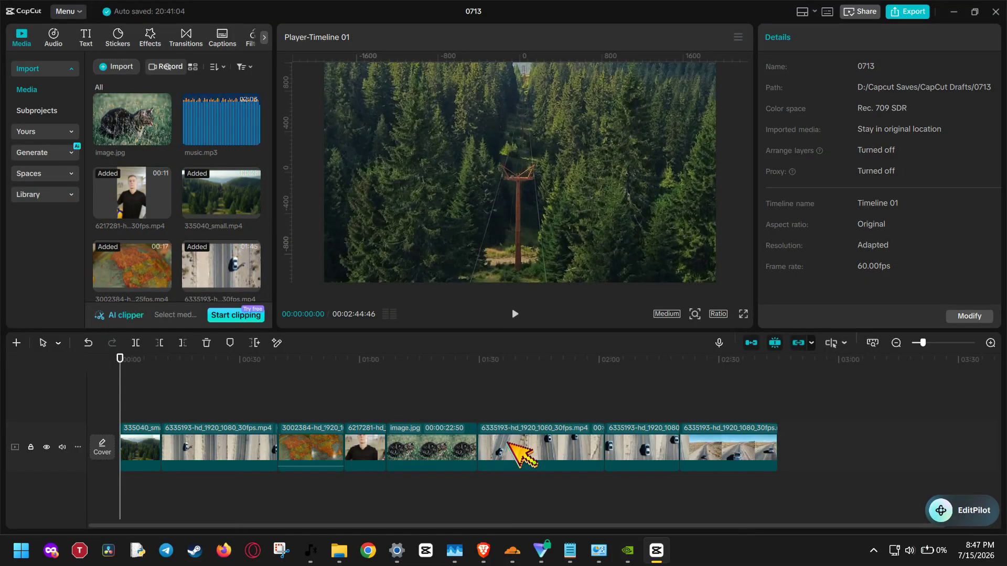